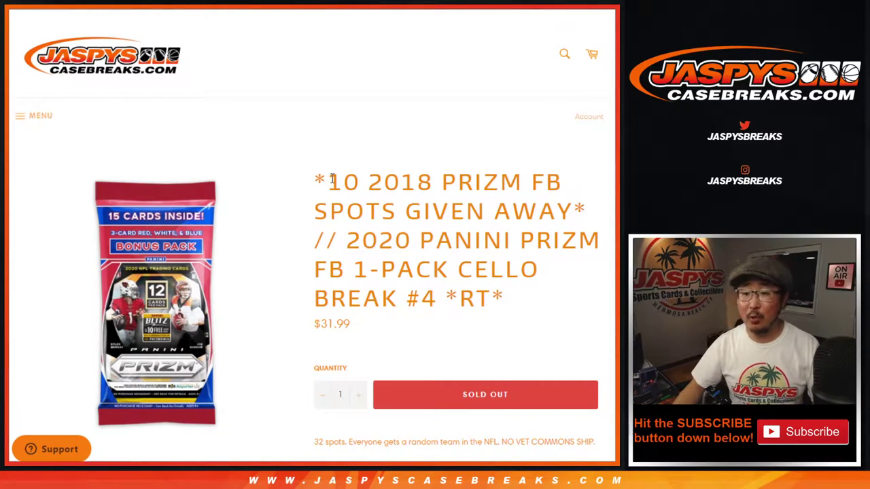
- Review the title and description of the 2020 Panini Prizm FB 1-Pack Cello Break #4 listing, highlighting the giveaway terms
{"action": "left_click_drag", "start_coordinate": [331, 178], "coordinate": [437, 182]}
{"action": "left_click", "coordinate": [438, 182]}
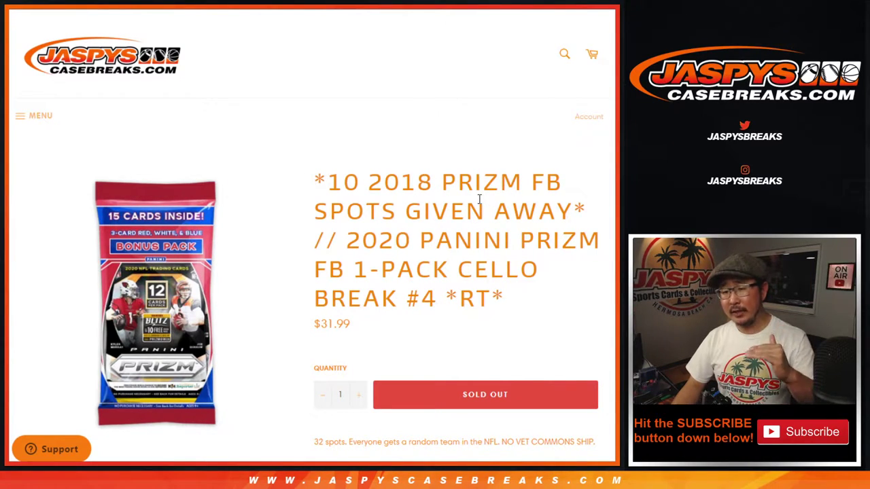
{"action": "left_click_drag", "start_coordinate": [458, 178], "coordinate": [559, 166]}
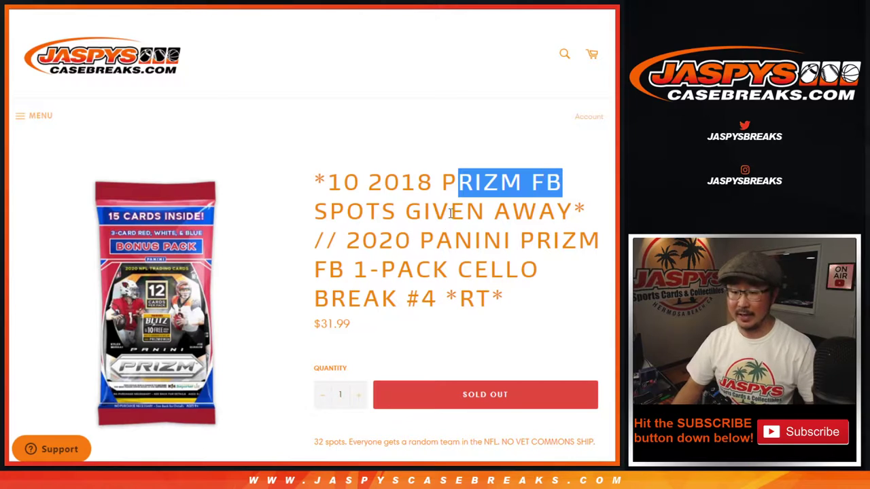
{"action": "scroll", "coordinate": [448, 218], "scroll_direction": "down", "scroll_amount": 3}
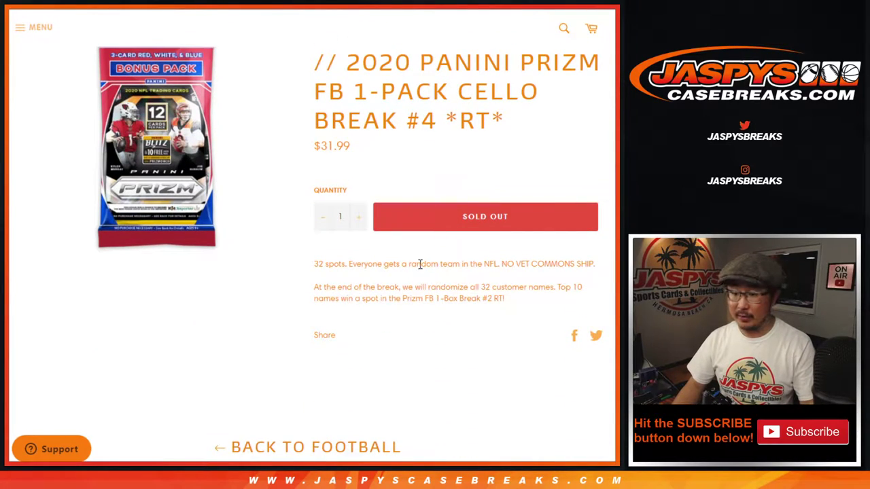
{"action": "left_click_drag", "start_coordinate": [420, 264], "coordinate": [593, 260]}
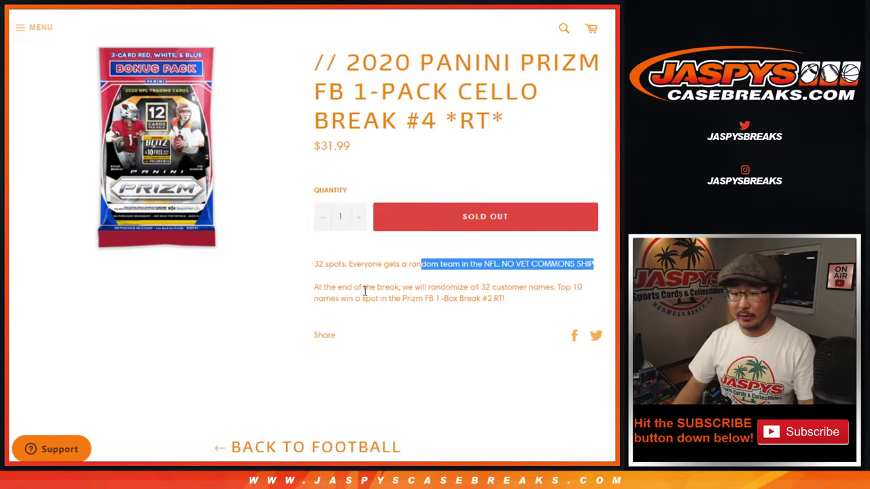
{"action": "left_click_drag", "start_coordinate": [355, 288], "coordinate": [545, 295]}
{"action": "left_click", "coordinate": [544, 297]}
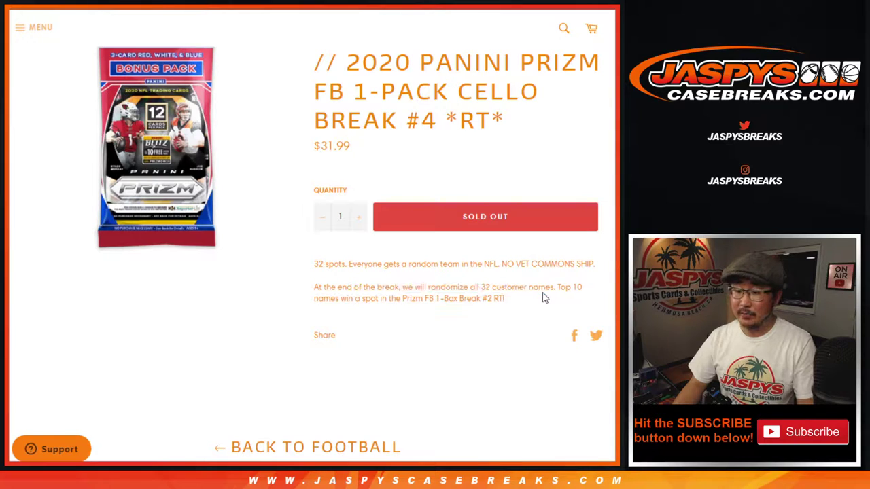
{"action": "key", "text": "F5"}
- Check the customer names and the NFL teams entered in the two List Randomizer forms
{"action": "key", "text": "ctrl+Tab"}
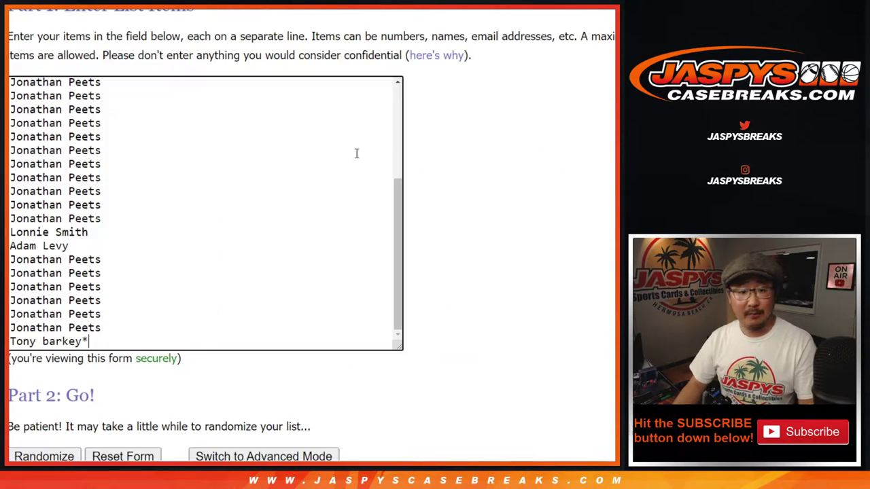
{"action": "scroll", "coordinate": [319, 218], "scroll_direction": "up", "scroll_amount": 3}
{"action": "scroll", "coordinate": [317, 218], "scroll_direction": "down", "scroll_amount": 3}
{"action": "scroll", "coordinate": [316, 218], "scroll_direction": "up", "scroll_amount": 3}
{"action": "scroll", "coordinate": [316, 218], "scroll_direction": "down", "scroll_amount": 3}
{"action": "scroll", "coordinate": [317, 218], "scroll_direction": "up", "scroll_amount": 3}
{"action": "key", "text": "ctrl+Tab"}
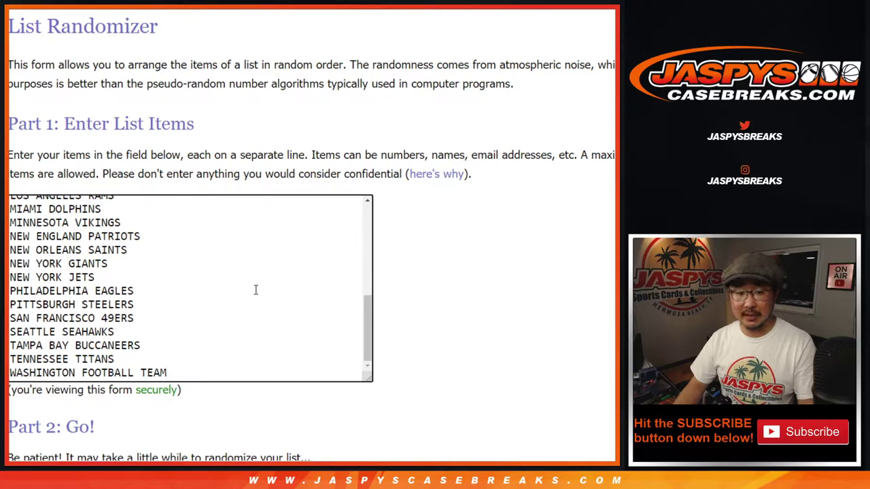
{"action": "scroll", "coordinate": [257, 291], "scroll_direction": "up", "scroll_amount": 3}
{"action": "scroll", "coordinate": [255, 272], "scroll_direction": "down", "scroll_amount": 3}
- Roll two virtual dice in the Dice Roller
{"action": "key", "text": "ctrl+Tab"}
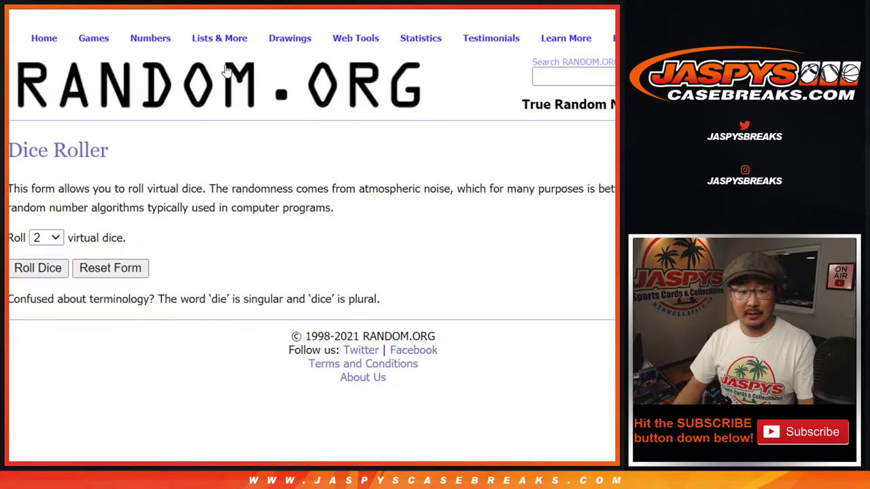
{"action": "left_click", "coordinate": [34, 269]}
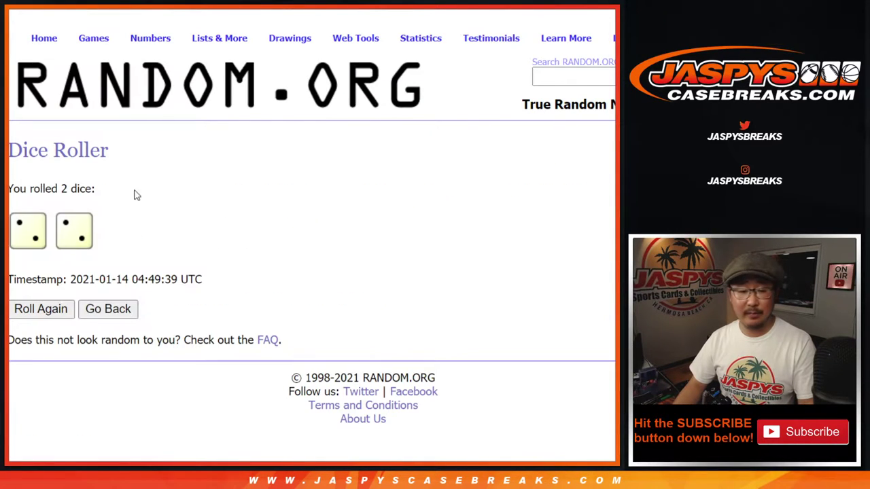
- Randomize the list of customer names four times
{"action": "key", "text": "ctrl+Tab"}
{"action": "scroll", "coordinate": [454, 138], "scroll_direction": "down", "scroll_amount": 2}
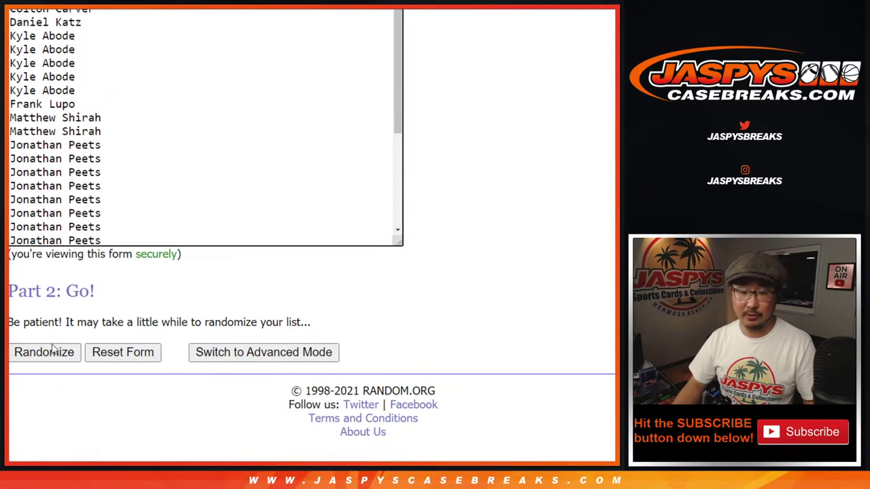
{"action": "left_click", "coordinate": [31, 353]}
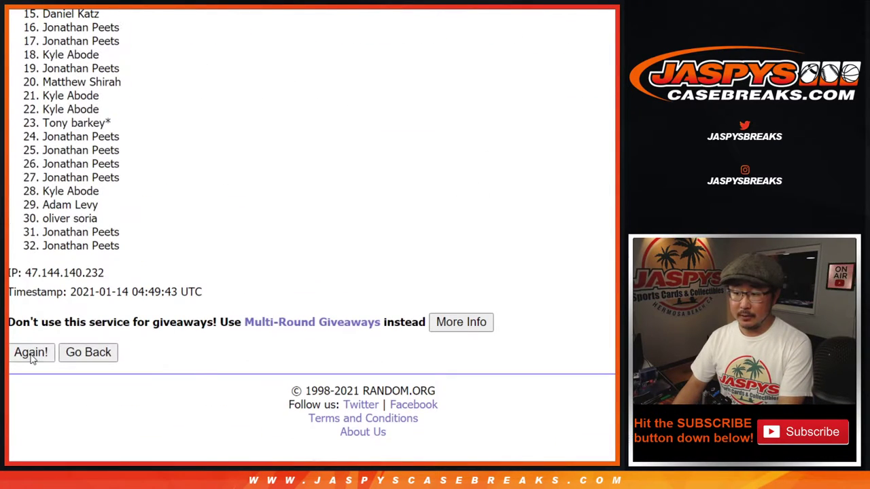
{"action": "left_click", "coordinate": [30, 353]}
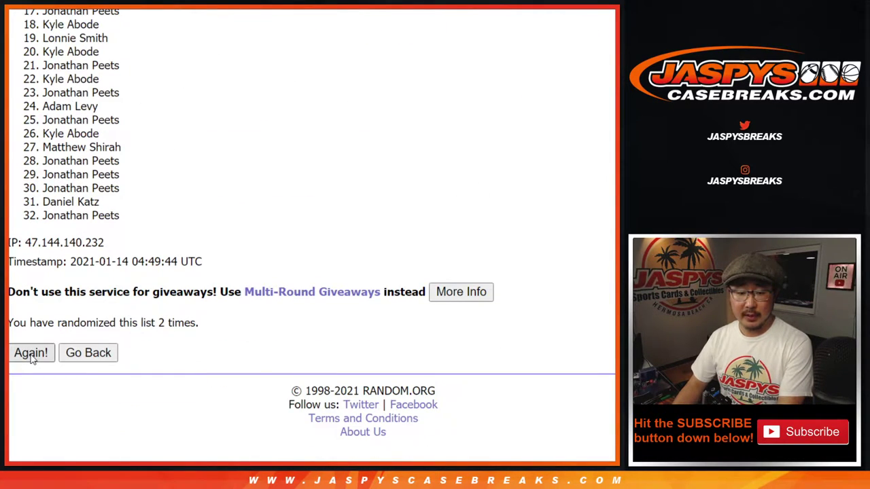
{"action": "left_click", "coordinate": [30, 353]}
{"action": "key", "text": "Return"}
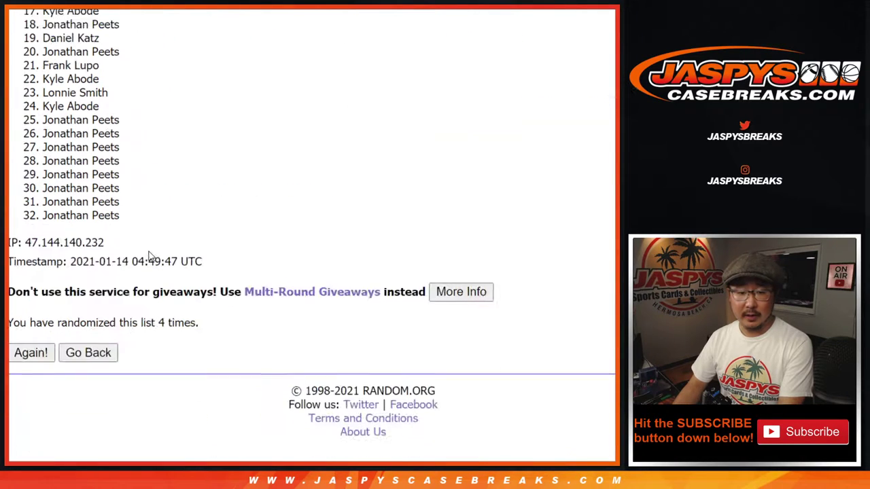
- Copy all 32 randomized customer names into column A of the break spreadsheet, starting at A1
{"action": "scroll", "coordinate": [150, 256], "scroll_direction": "up", "scroll_amount": 6}
{"action": "scroll", "coordinate": [44, 151], "scroll_direction": "down", "scroll_amount": 6}
{"action": "left_click_drag", "start_coordinate": [210, 446], "coordinate": [135, 219]}
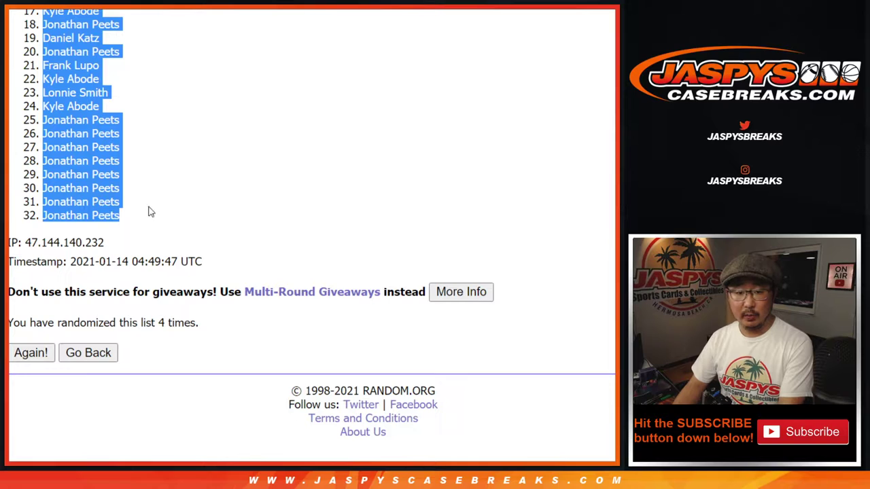
{"action": "key", "text": "ctrl+Tab"}
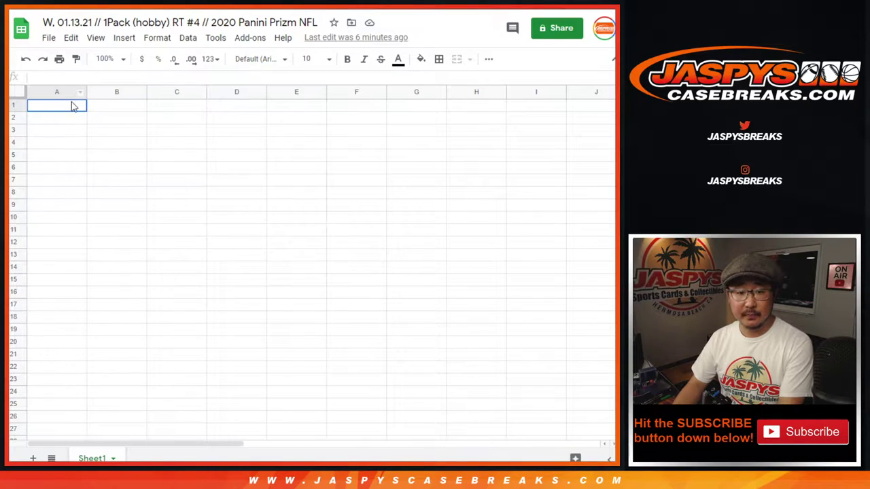
{"action": "right_click", "coordinate": [77, 103]}
{"action": "left_click", "coordinate": [81, 93]}
- Randomize the list of NFL teams four times
{"action": "key", "text": "ctrl+Tab"}
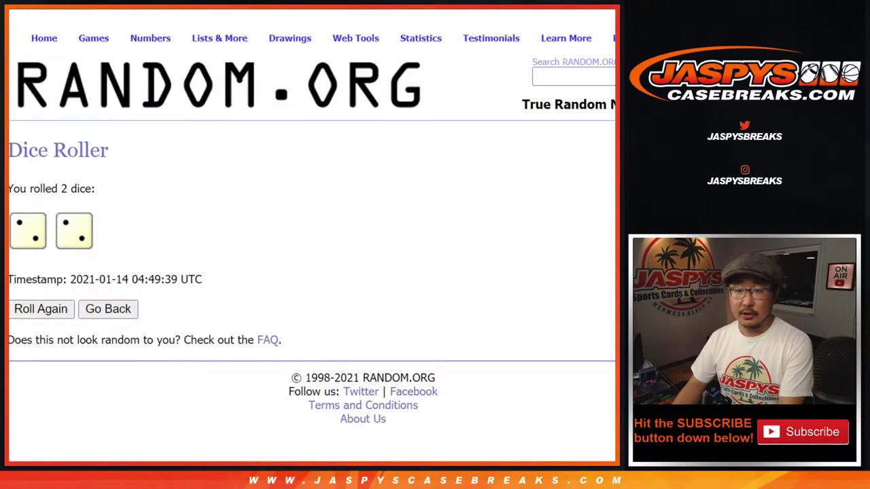
{"action": "key", "text": "ctrl+Tab"}
{"action": "left_click", "coordinate": [87, 351]}
{"action": "left_click", "coordinate": [37, 359]}
{"action": "scroll", "coordinate": [32, 359], "scroll_direction": "down", "scroll_amount": 3}
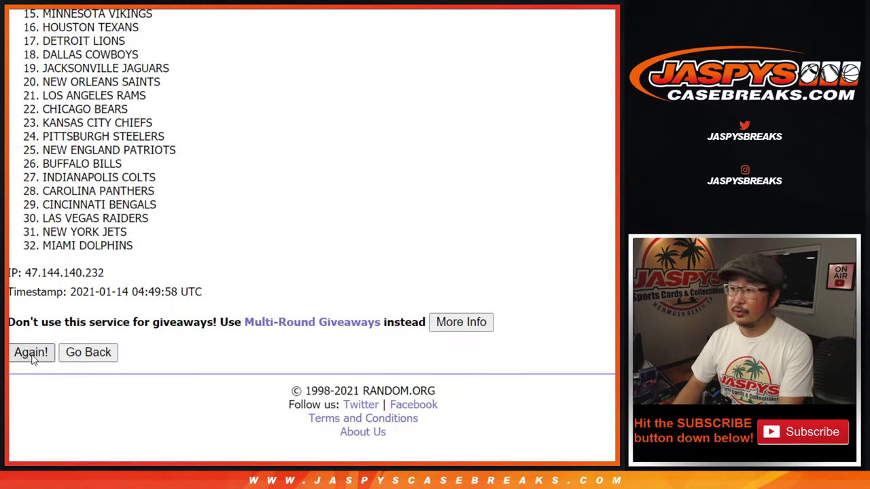
{"action": "left_click", "coordinate": [30, 354]}
{"action": "left_click", "coordinate": [30, 353]}
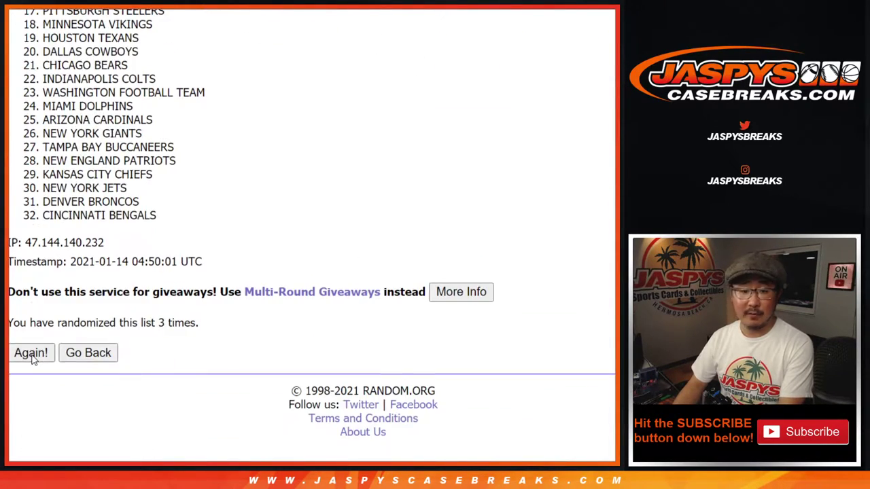
- Copy all 32 randomized NFL teams into column B of the spreadsheet, starting at B1 beside the names
{"action": "scroll", "coordinate": [202, 148], "scroll_direction": "up", "scroll_amount": 10}
{"action": "scroll", "coordinate": [217, 177], "scroll_direction": "down", "scroll_amount": 6}
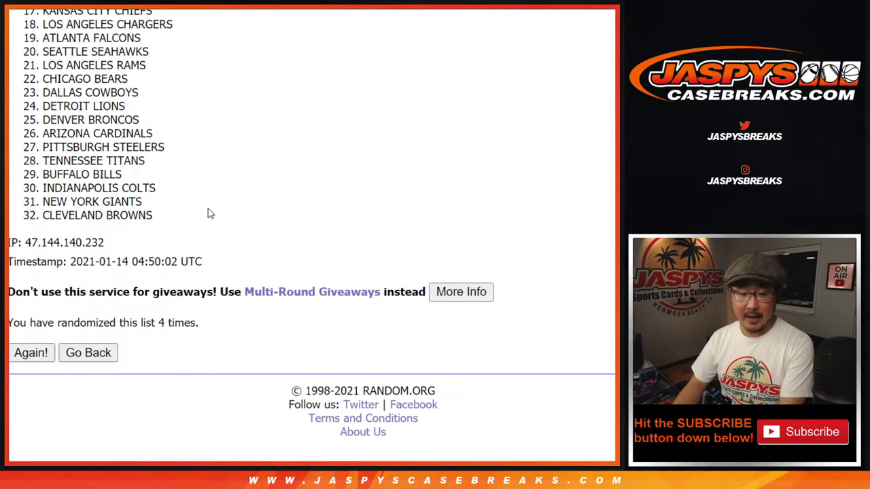
{"action": "scroll", "coordinate": [206, 214], "scroll_direction": "up", "scroll_amount": 3}
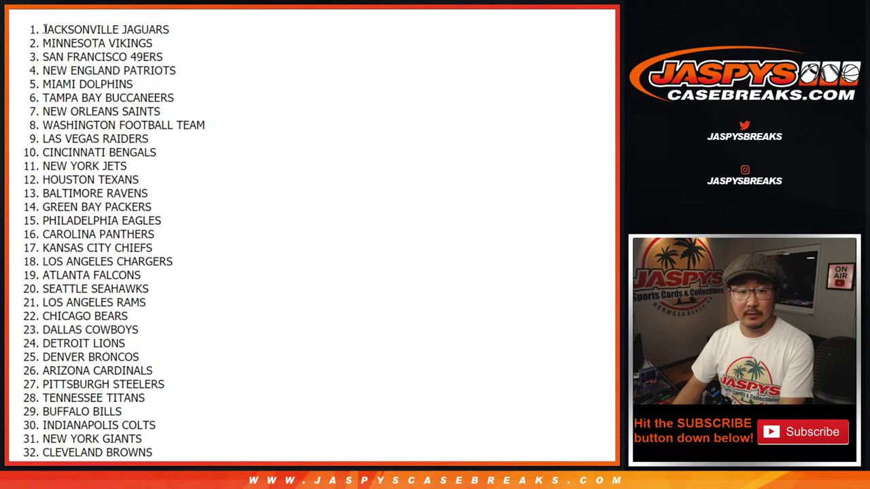
{"action": "left_click_drag", "start_coordinate": [43, 29], "coordinate": [172, 215]}
{"action": "key", "text": "ctrl+c"}
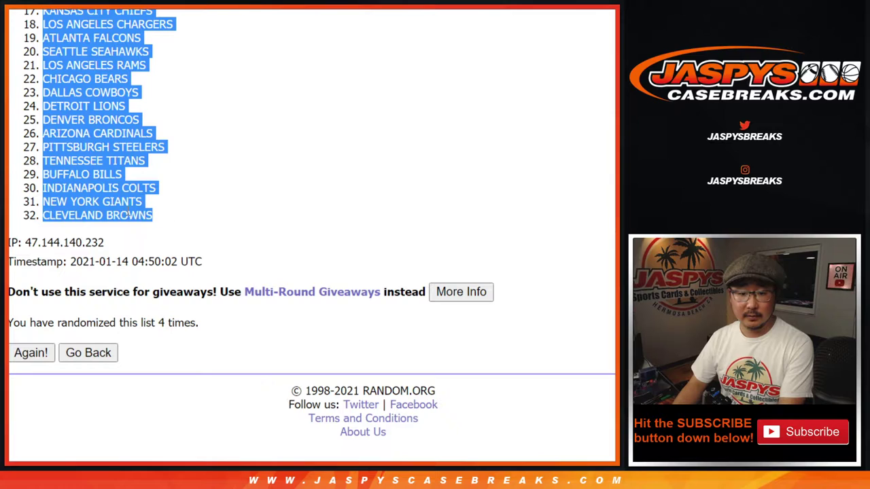
{"action": "key", "text": "ctrl+Tab"}
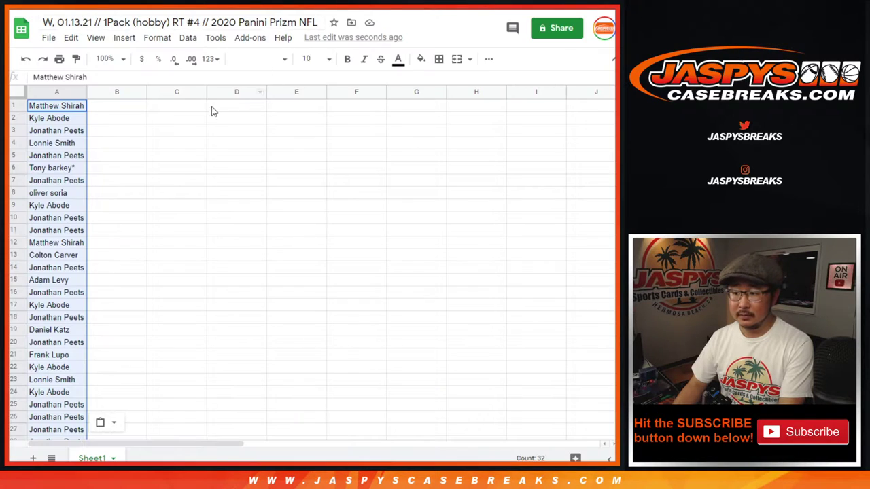
{"action": "left_click", "coordinate": [126, 108]}
{"action": "right_click", "coordinate": [126, 109]}
{"action": "left_click", "coordinate": [136, 93]}
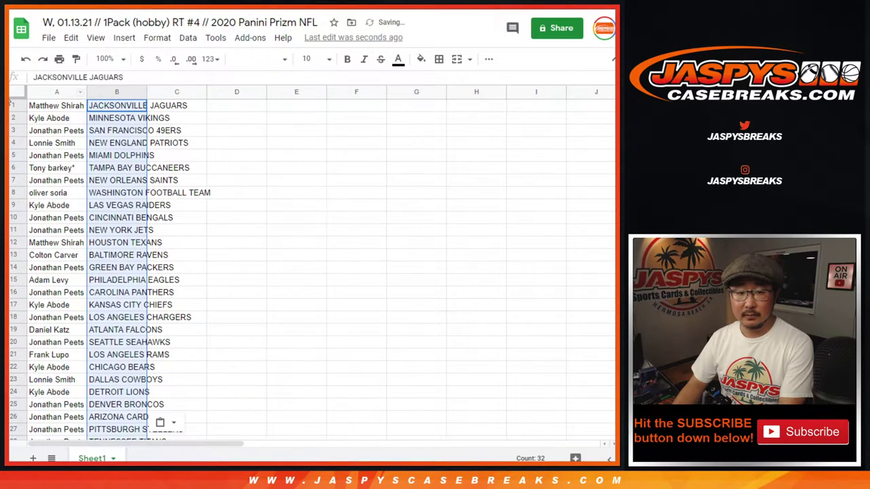
- Format the whole sheet in Nunito at font size 12
{"action": "left_click", "coordinate": [18, 91]}
{"action": "left_click", "coordinate": [278, 60]}
{"action": "left_click", "coordinate": [265, 174]}
{"action": "left_click", "coordinate": [307, 59]}
{"action": "left_click", "coordinate": [314, 195]}
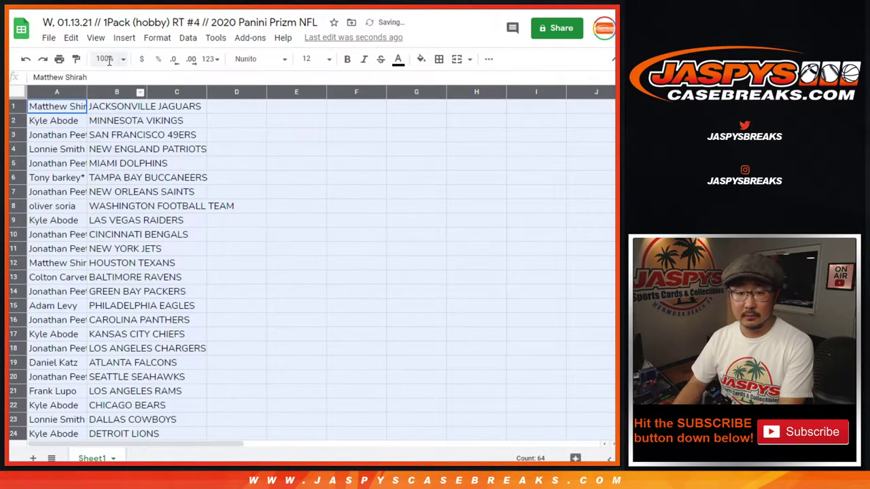
- Zoom the sheet to 125% and fit the widths of the name and team columns to their contents
{"action": "left_click", "coordinate": [107, 59]}
{"action": "left_click", "coordinate": [114, 158]}
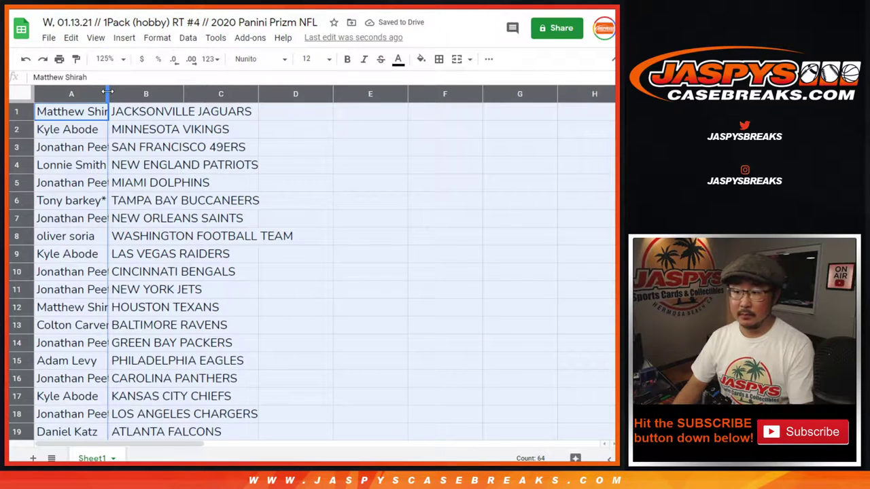
{"action": "double_click", "coordinate": [108, 92]}
- Review the name and team pairings, highlighting rows 1 to 16 first and rows 17 to 32 second
{"action": "left_click", "coordinate": [165, 365], "text": "shift"}
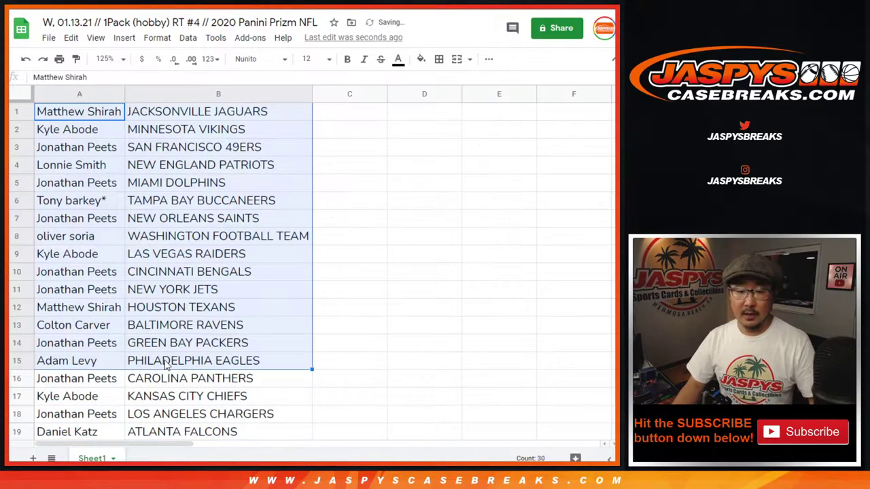
{"action": "left_click", "coordinate": [179, 384], "text": "shift"}
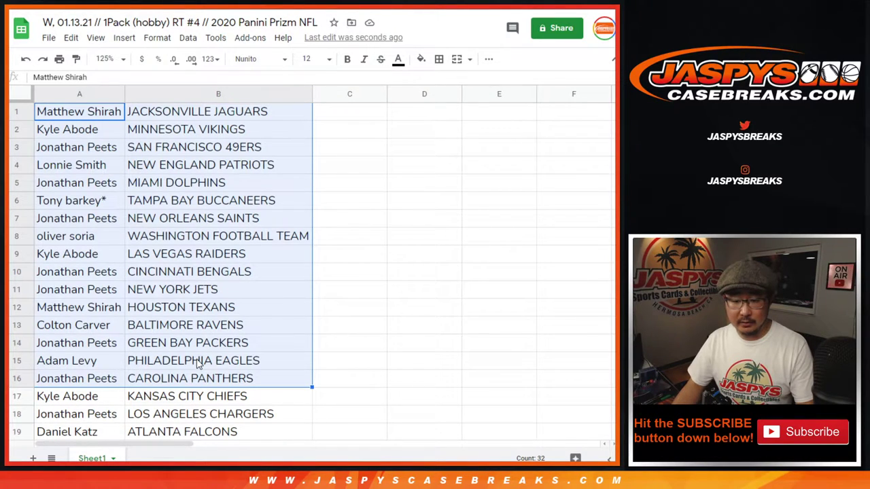
{"action": "scroll", "coordinate": [229, 350], "scroll_direction": "down", "scroll_amount": 5}
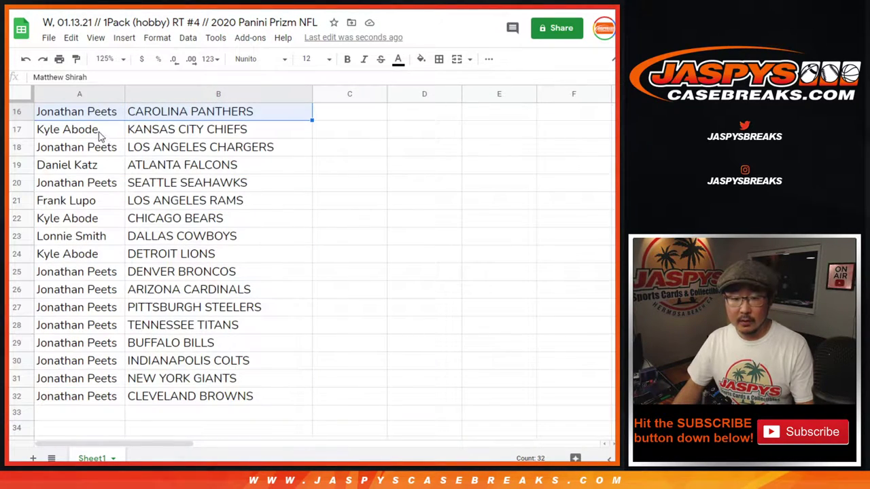
{"action": "left_click", "coordinate": [99, 135]}
{"action": "left_click", "coordinate": [170, 400], "text": "shift"}
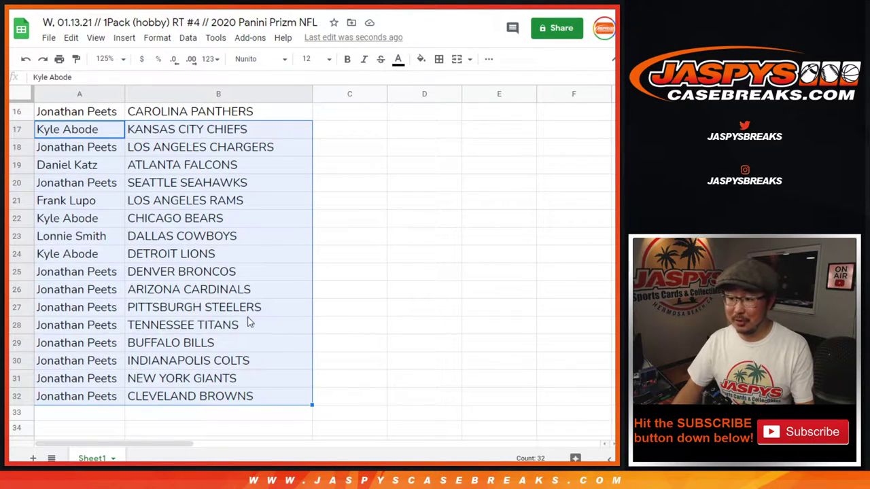
- Zoom the sheet to 75% and sort it by the team names in column B from A to Z
{"action": "scroll", "coordinate": [254, 313], "scroll_direction": "up", "scroll_amount": 5}
{"action": "left_click", "coordinate": [108, 59]}
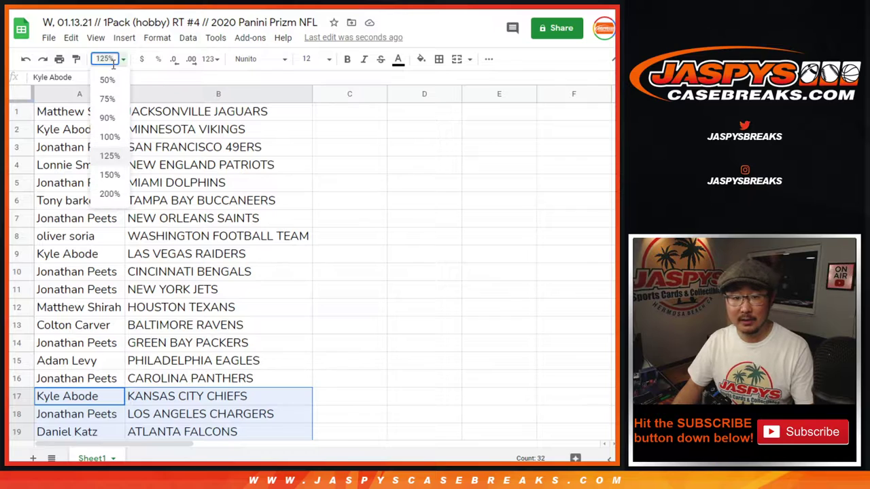
{"action": "left_click", "coordinate": [108, 99]}
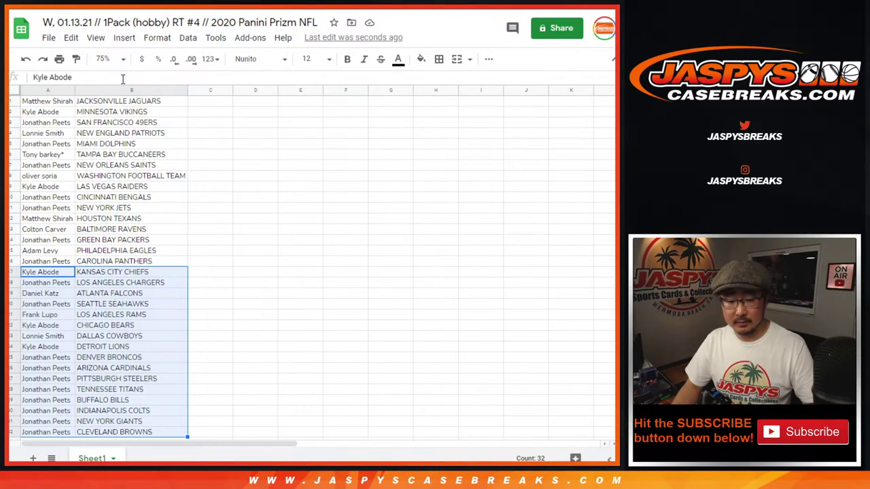
{"action": "left_click", "coordinate": [119, 93]}
{"action": "left_click", "coordinate": [187, 37]}
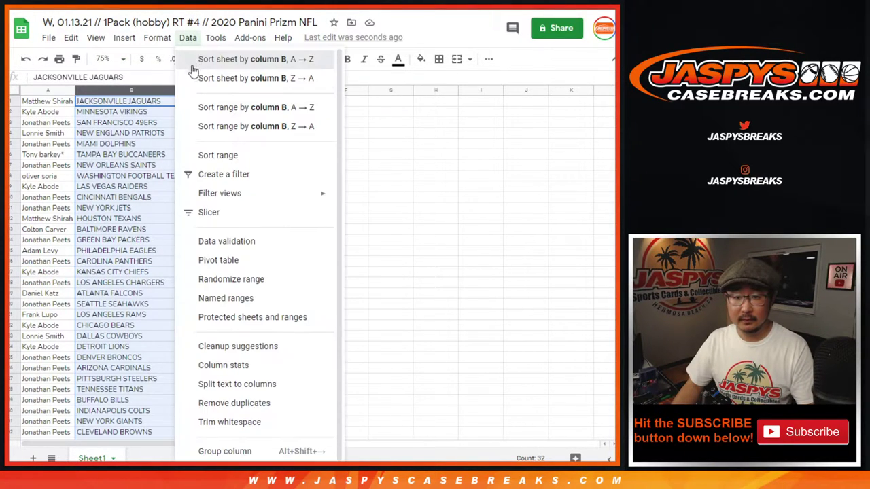
{"action": "left_click", "coordinate": [204, 60]}
- Apply borders to all cells of the names and teams table and centre its text horizontally
{"action": "left_click", "coordinate": [47, 126]}
{"action": "key", "text": "ctrl+a"}
{"action": "left_click", "coordinate": [439, 59]}
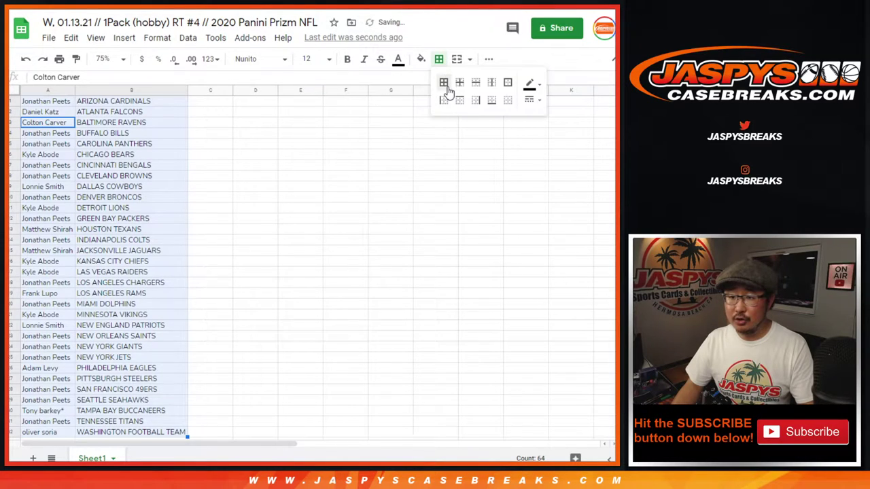
{"action": "left_click", "coordinate": [490, 59]}
{"action": "left_click", "coordinate": [311, 81]}
{"action": "left_click", "coordinate": [323, 100]}
- Set the current sheet to print in portrait, adjust the header and footer options, and proceed to the browser's print dialog
{"action": "left_click", "coordinate": [59, 59]}
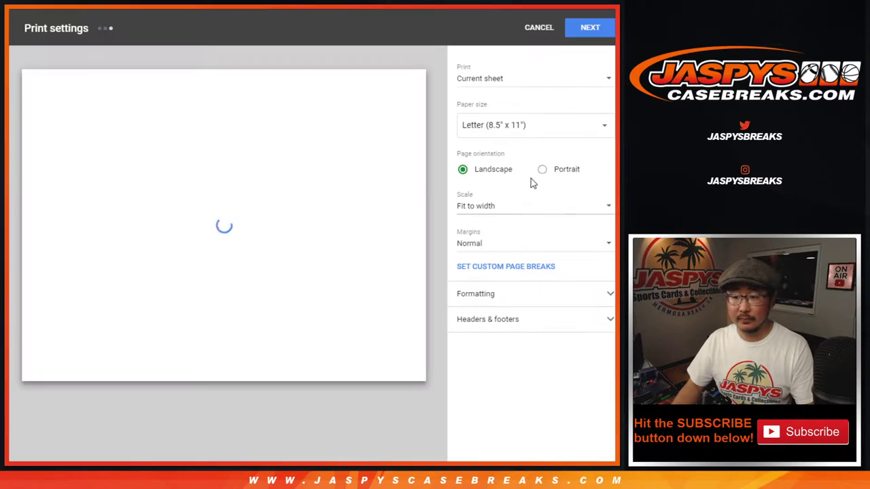
{"action": "left_click", "coordinate": [542, 169]}
{"action": "left_click", "coordinate": [521, 319]}
{"action": "left_click", "coordinate": [488, 387]}
{"action": "left_click", "coordinate": [492, 365]}
{"action": "left_click", "coordinate": [589, 33]}
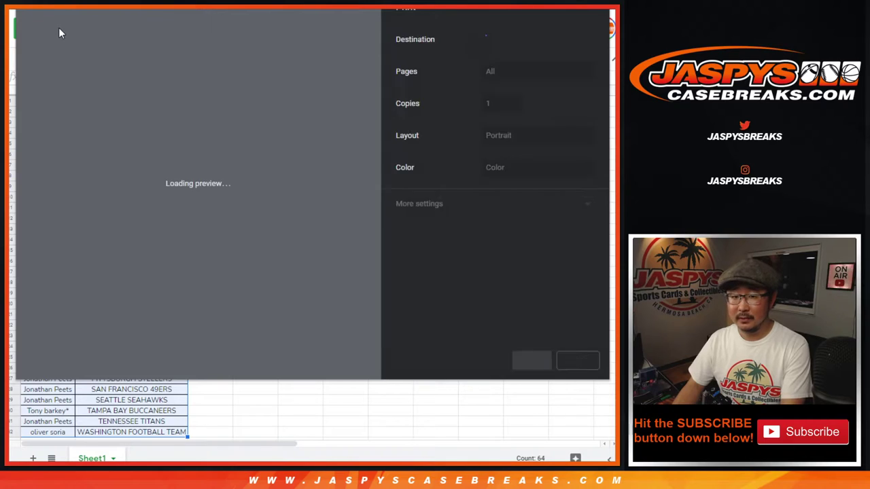
- Print the names and teams sheet in portrait
{"action": "key", "text": "Return"}
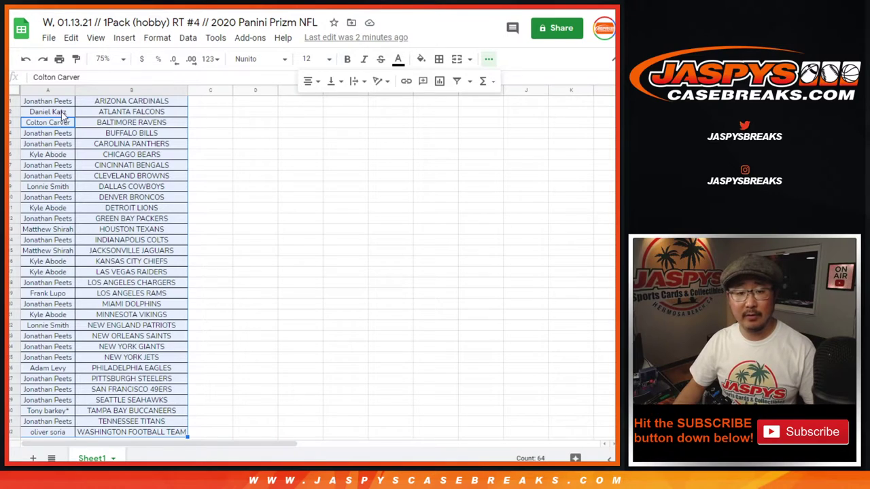
- Copy the 32 customer names in A1:A32 and paste them as the list items in RANDOM.ORG's List Randomizer
{"action": "left_click", "coordinate": [66, 101]}
{"action": "left_click", "coordinate": [69, 432], "text": "shift"}
{"action": "key", "text": "ctrl+c"}
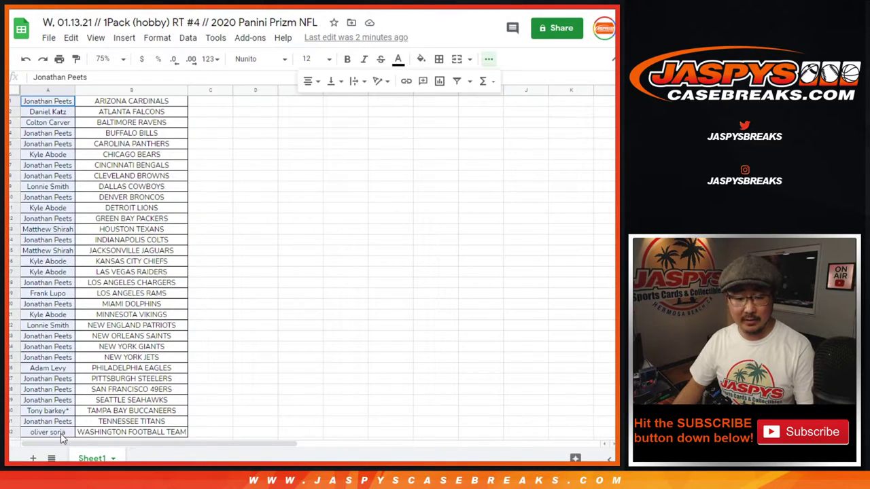
{"action": "scroll", "coordinate": [281, 274], "scroll_direction": "down", "scroll_amount": 3}
{"action": "scroll", "coordinate": [282, 273], "scroll_direction": "up", "scroll_amount": 3}
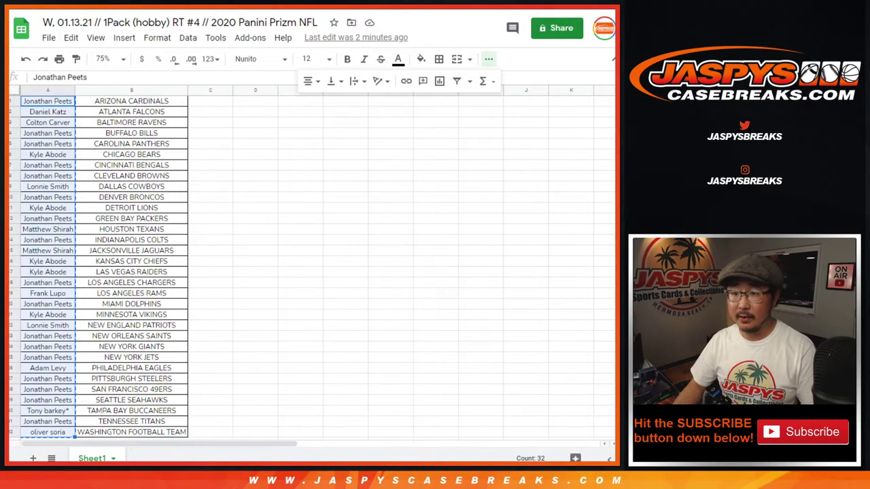
{"action": "key", "text": "ctrl+Tab"}
{"action": "left_click", "coordinate": [265, 266]}
{"action": "key", "text": "ctrl+v"}
{"action": "scroll", "coordinate": [291, 304], "scroll_direction": "up", "scroll_amount": 5}
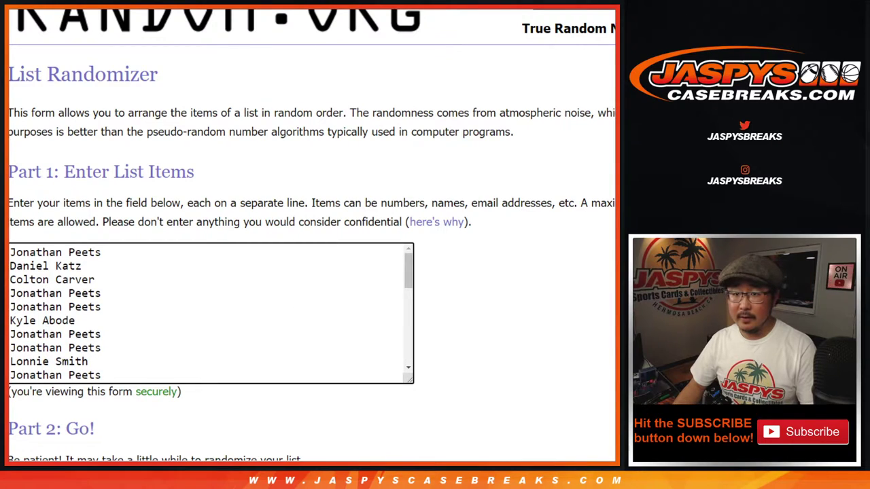
- Roll two virtual dice on RANDOM.ORG and highlight the number of giveaway spots in the break's product title
{"action": "key", "text": "ctrl+Tab"}
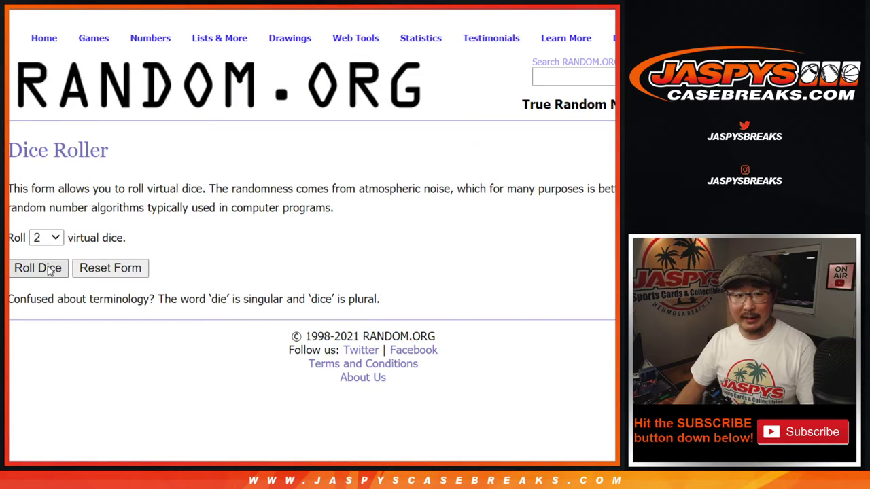
{"action": "left_click", "coordinate": [39, 269]}
{"action": "key", "text": "ctrl+Tab"}
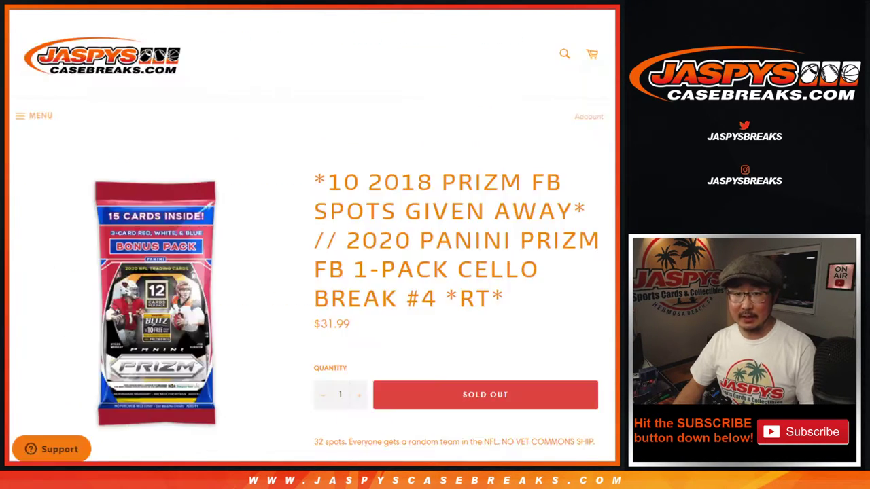
{"action": "left_click_drag", "start_coordinate": [328, 182], "coordinate": [363, 180]}
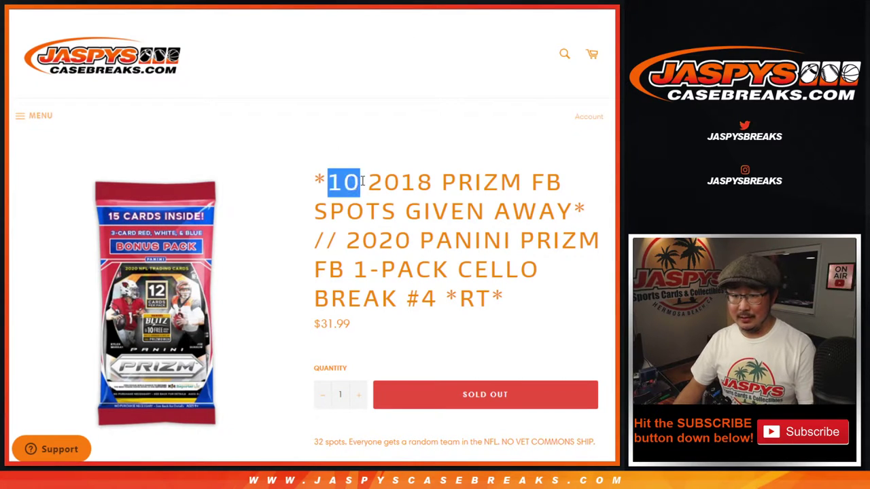
- Return to the List Randomizer and randomize the pasted list of customer names 11 times
{"action": "key", "text": "ctrl+Tab"}
{"action": "key", "text": "ctrl+Tab"}
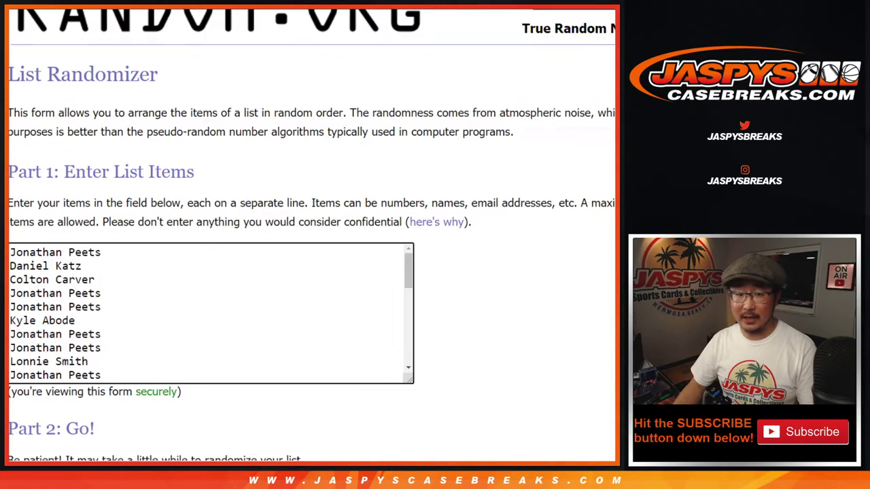
{"action": "scroll", "coordinate": [16, 371], "scroll_direction": "down", "scroll_amount": 3}
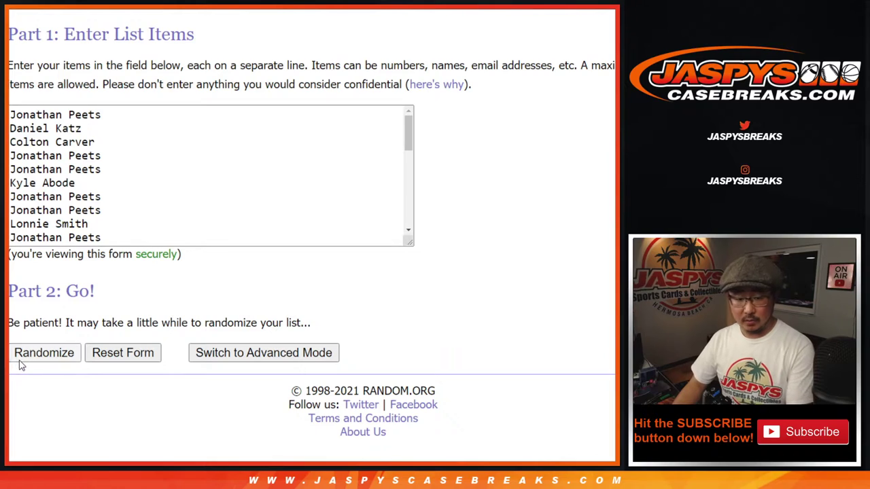
{"action": "left_click", "coordinate": [18, 359]}
{"action": "scroll", "coordinate": [21, 365], "scroll_direction": "down", "scroll_amount": 5}
{"action": "left_click", "coordinate": [23, 358]}
{"action": "scroll", "coordinate": [25, 358], "scroll_direction": "down", "scroll_amount": 5}
{"action": "left_click", "coordinate": [23, 357]}
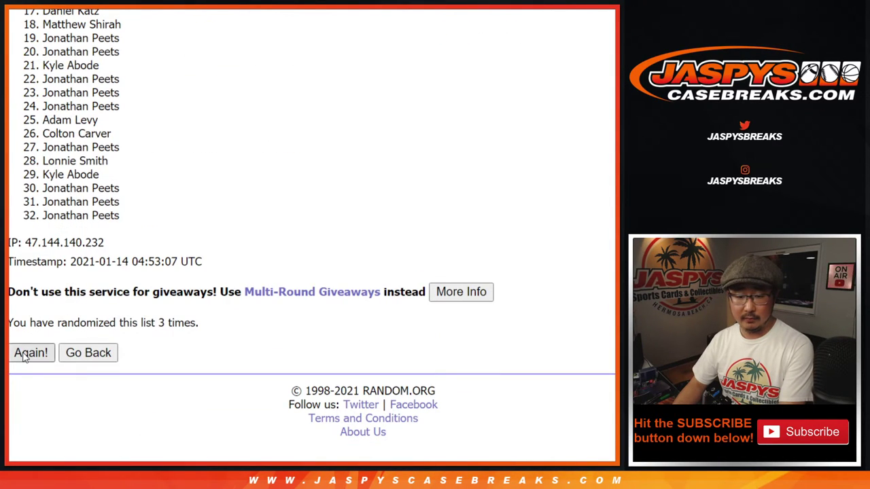
{"action": "left_click", "coordinate": [23, 358]}
{"action": "scroll", "coordinate": [23, 358], "scroll_direction": "down", "scroll_amount": 5}
{"action": "left_click", "coordinate": [24, 357]}
{"action": "scroll", "coordinate": [23, 359], "scroll_direction": "down", "scroll_amount": 5}
{"action": "left_click", "coordinate": [23, 357]}
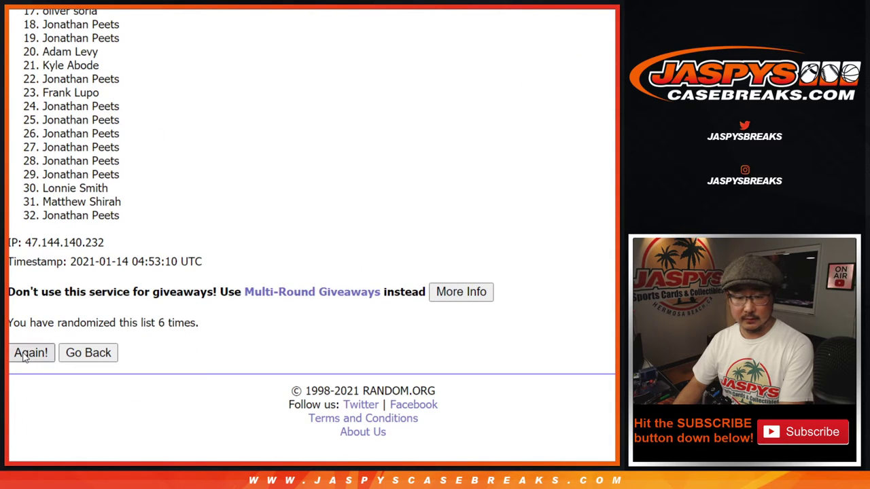
{"action": "left_click", "coordinate": [23, 357]}
{"action": "left_click", "coordinate": [24, 358]}
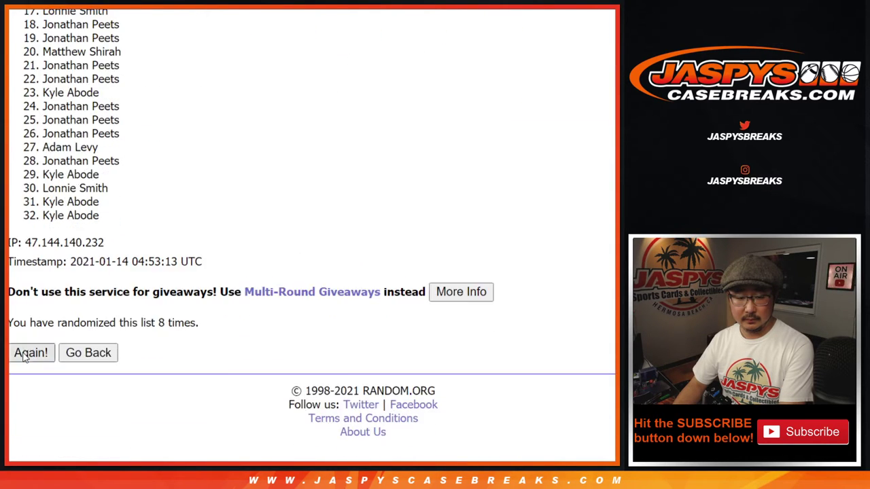
{"action": "left_click", "coordinate": [23, 358]}
{"action": "scroll", "coordinate": [23, 358], "scroll_direction": "down", "scroll_amount": 5}
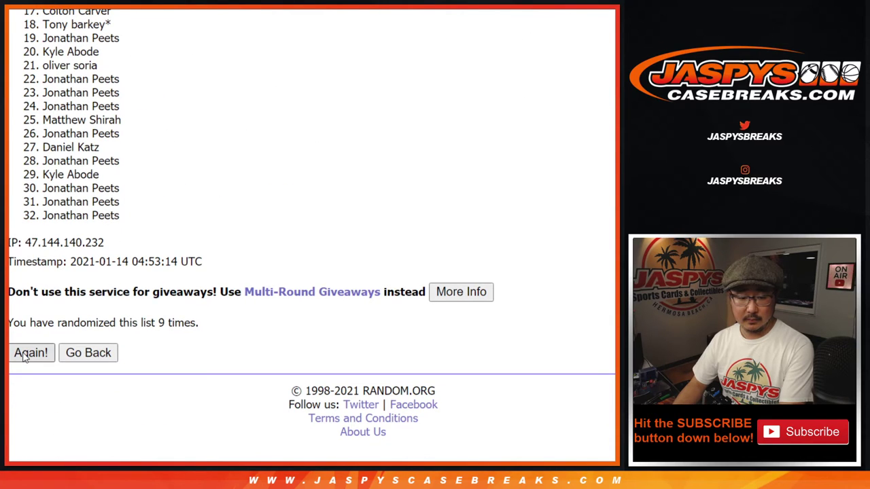
{"action": "left_click", "coordinate": [23, 357]}
{"action": "left_click", "coordinate": [23, 357]}
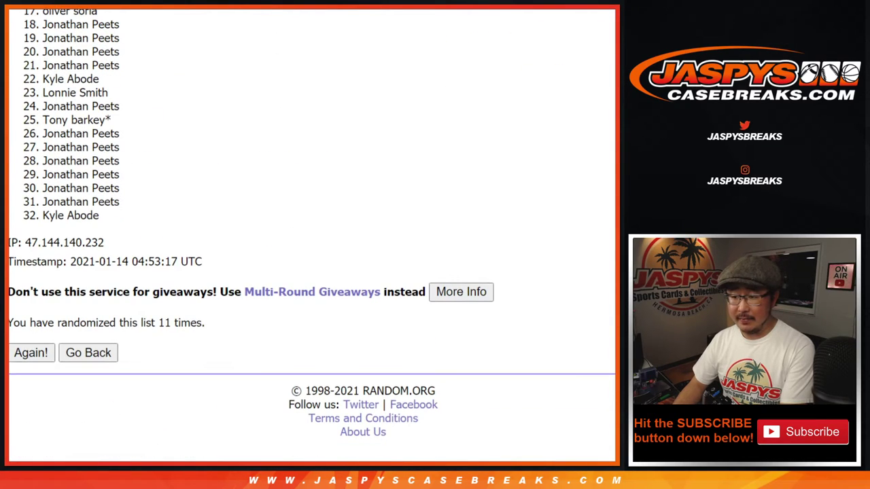
- Review the randomized list from the last entry up to the first and highlight the names in places 1 to 10
{"action": "scroll", "coordinate": [312, 233], "scroll_direction": "up", "scroll_amount": 2}
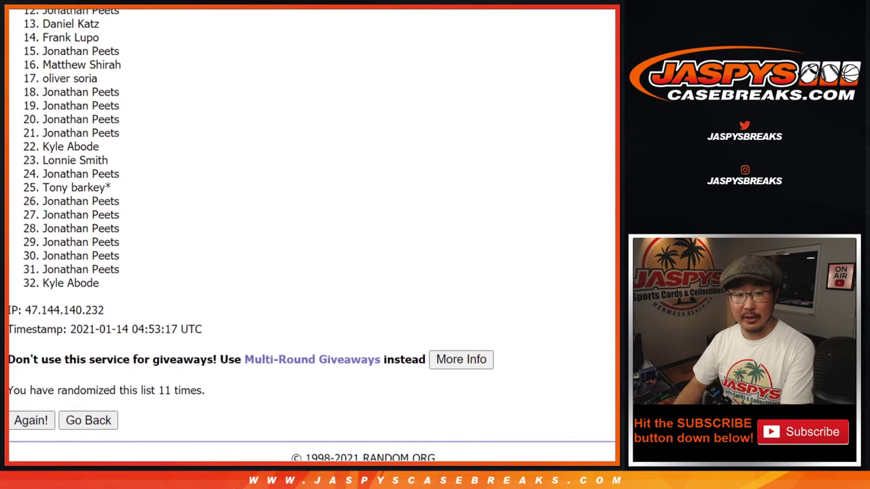
{"action": "scroll", "coordinate": [312, 233], "scroll_direction": "up", "scroll_amount": 1}
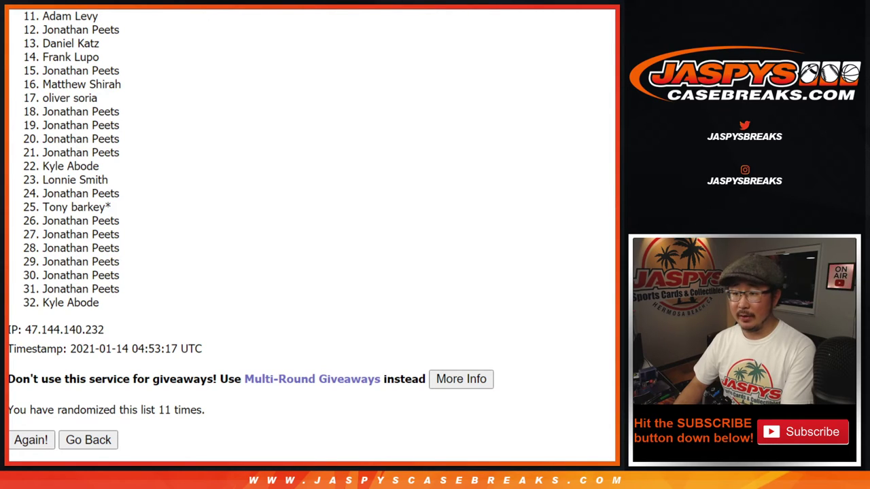
{"action": "scroll", "coordinate": [312, 232], "scroll_direction": "up", "scroll_amount": 3}
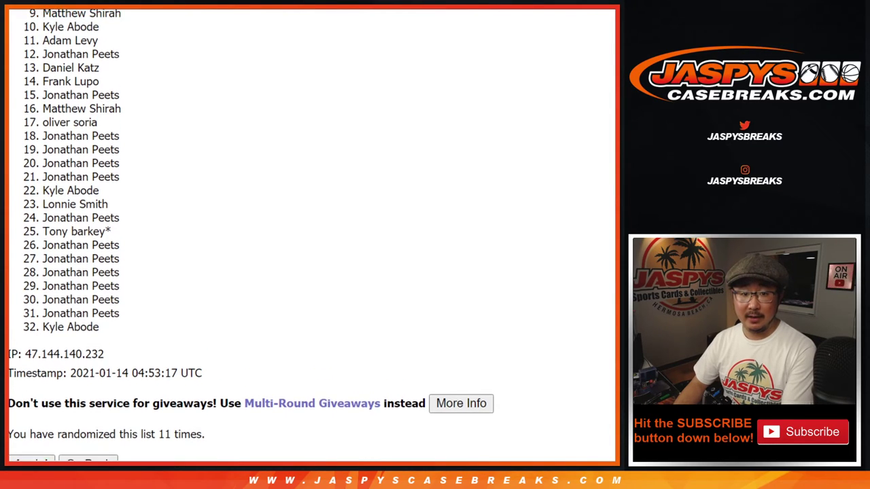
{"action": "scroll", "coordinate": [312, 232], "scroll_direction": "up", "scroll_amount": 3}
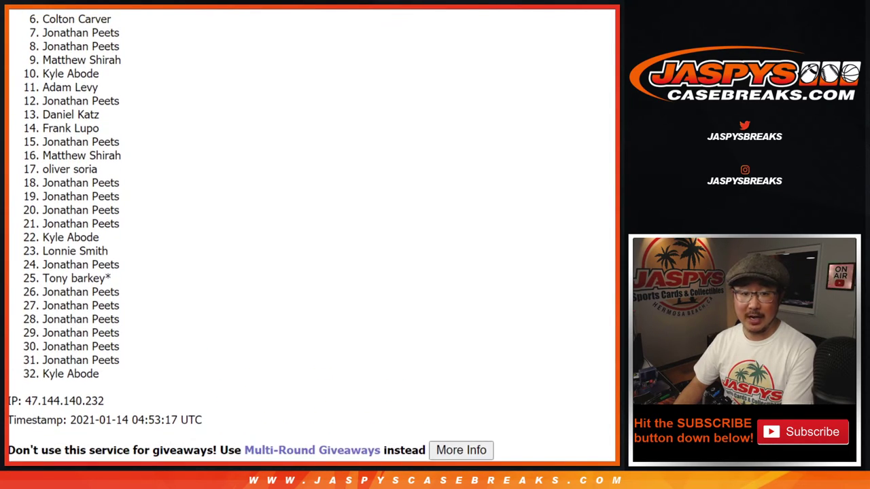
{"action": "scroll", "coordinate": [193, 55], "scroll_direction": "up", "scroll_amount": 3}
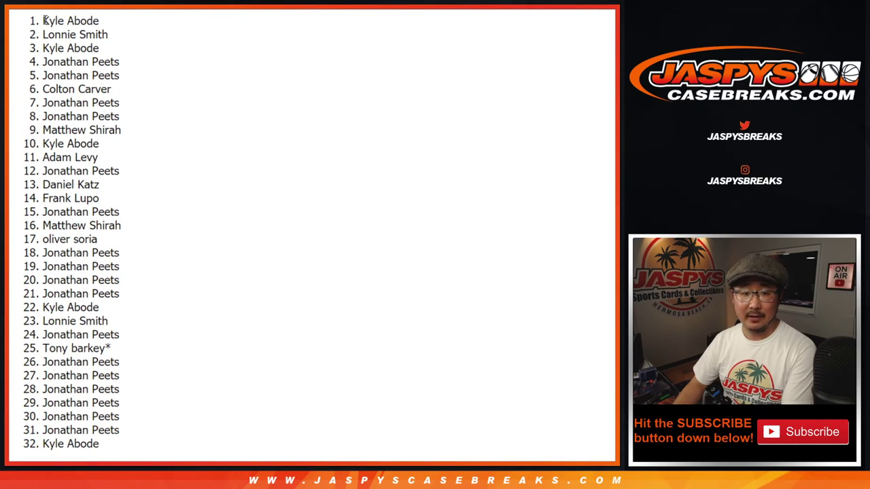
{"action": "left_click_drag", "start_coordinate": [45, 21], "coordinate": [127, 145]}
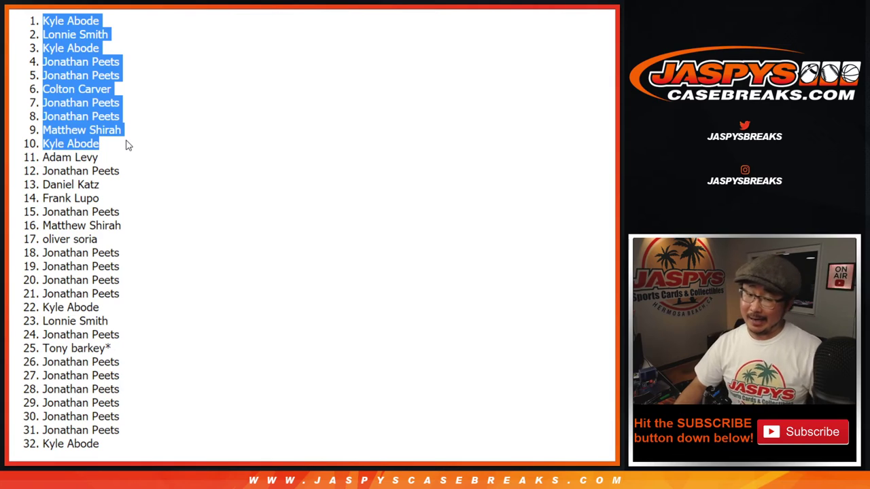